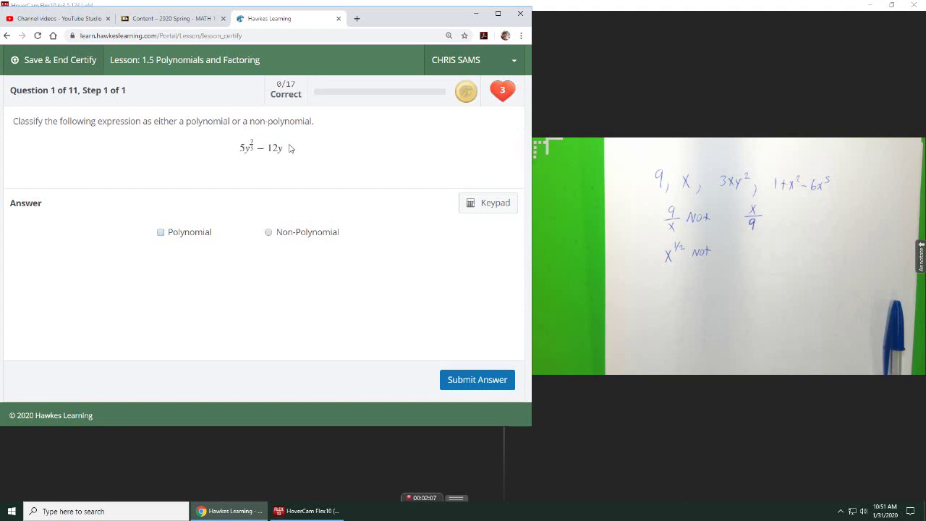
# Answer Non-Polynomial for the first expression, submit, and continue to question 2
pyautogui.click(268, 232)
pyautogui.click(469, 380)
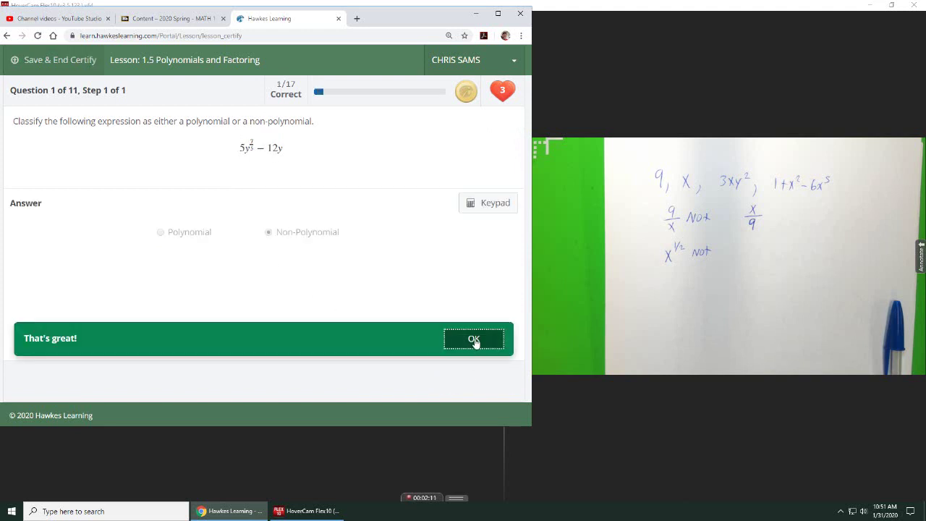
pyautogui.click(474, 341)
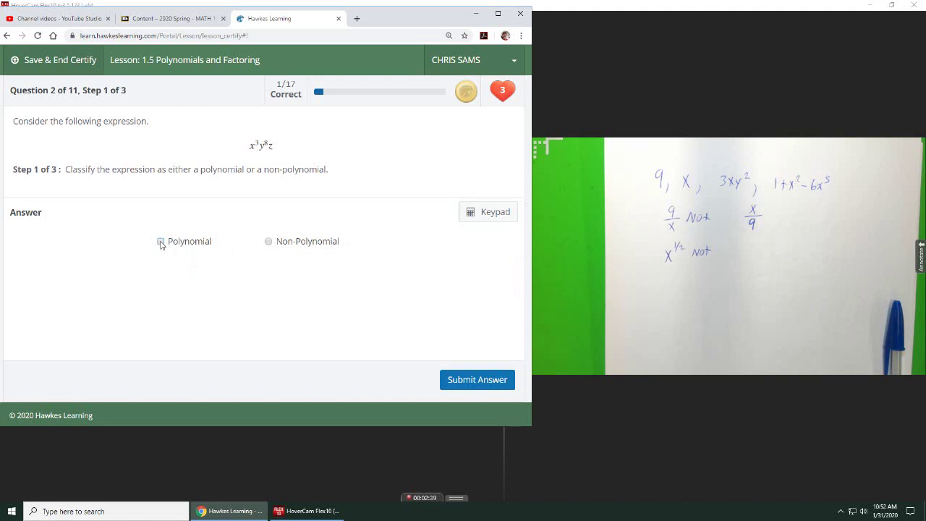
# Choose Polynomial for x³y⁸z in Step 1 of 3 and submit the answer
pyautogui.click(162, 242)
pyautogui.click(473, 379)
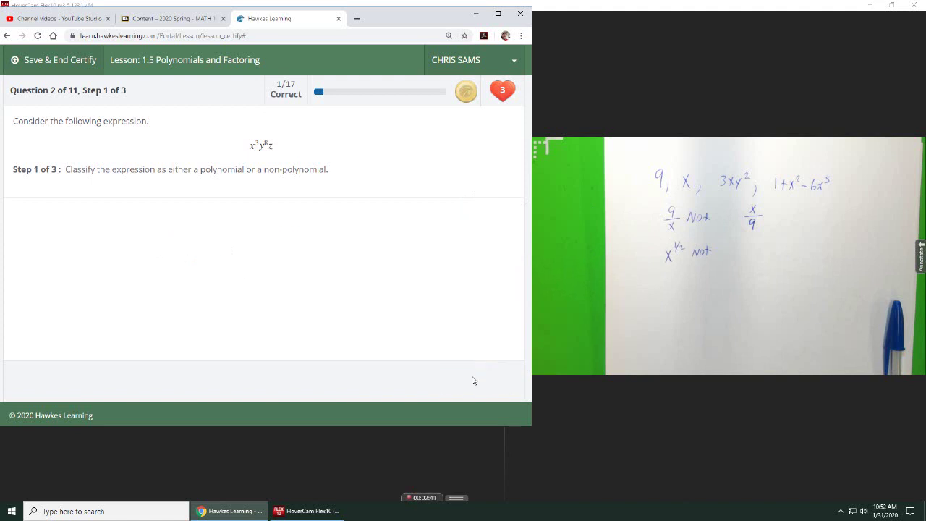
# Dismiss the 'Good job' feedback to reach the degree step for x³y⁸z
pyautogui.click(485, 348)
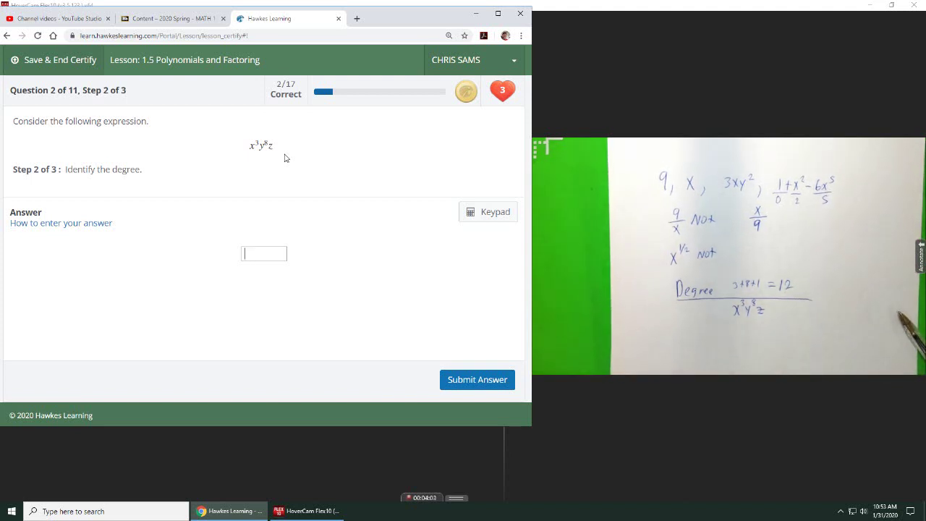
pyautogui.write('12')
# Submit 12 as the degree of x³y⁸z
pyautogui.click(469, 383)
pyautogui.click(473, 341)
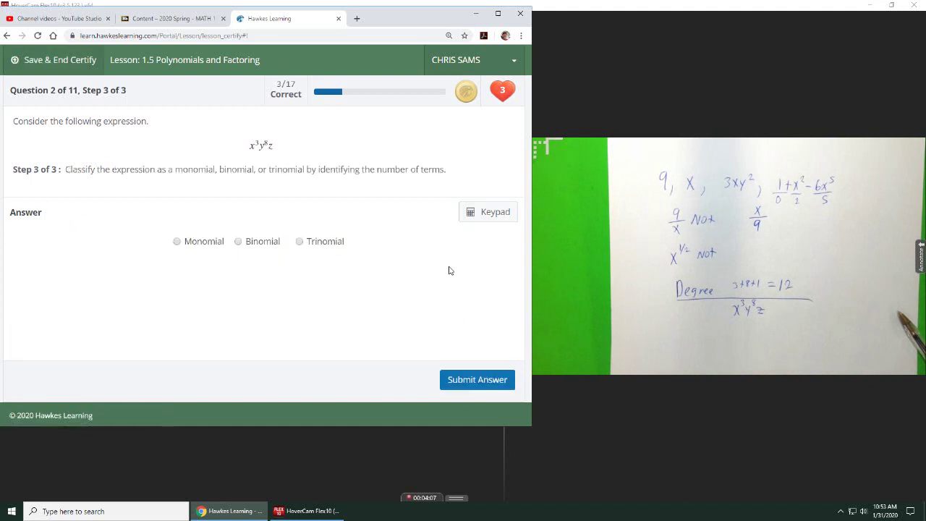